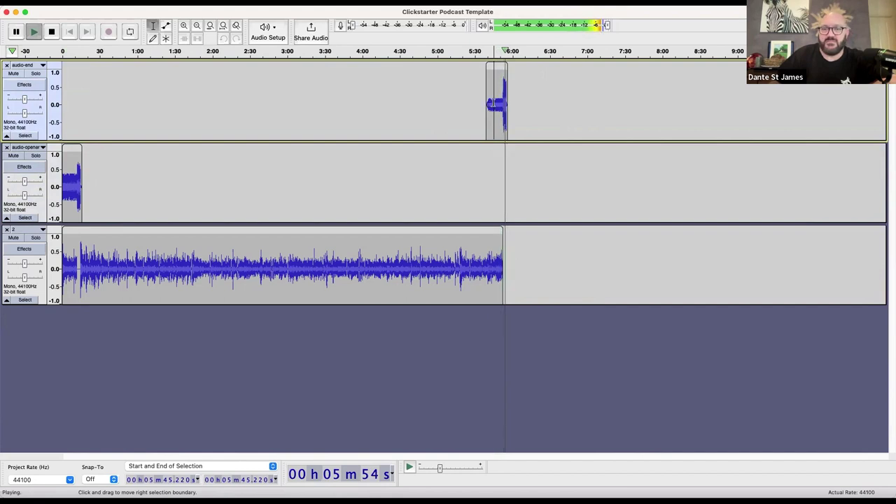
Stop the playback, create a new empty project and try to record audio in it
key("space")
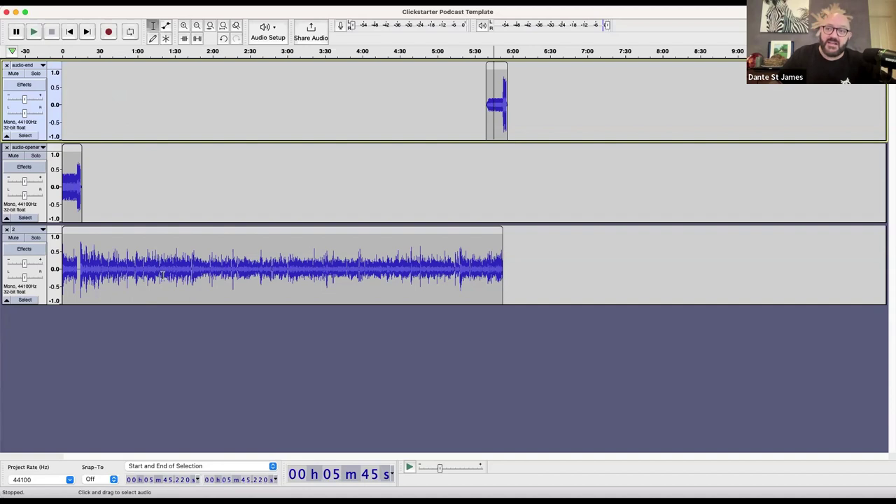
left_click(70, 2)
left_click(68, 14)
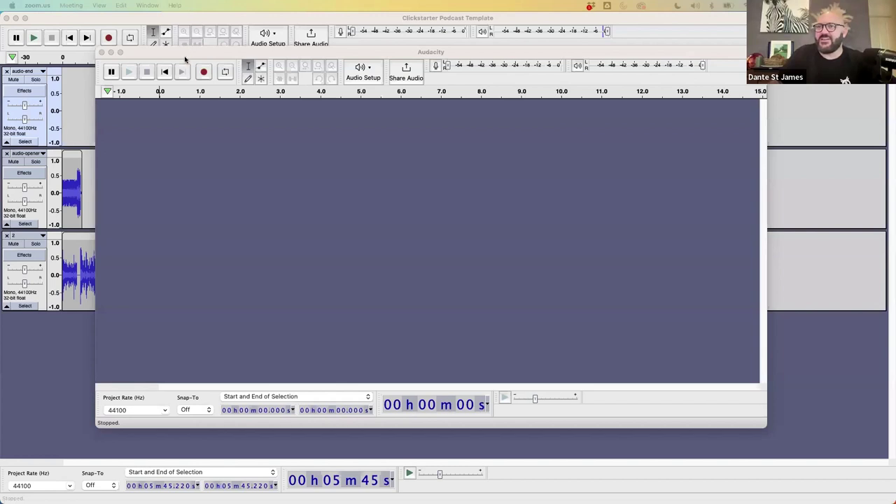
mouse_move(184, 55)
left_mouse_down()
mouse_move(269, 55)
mouse_move(191, 45)
left_mouse_up()
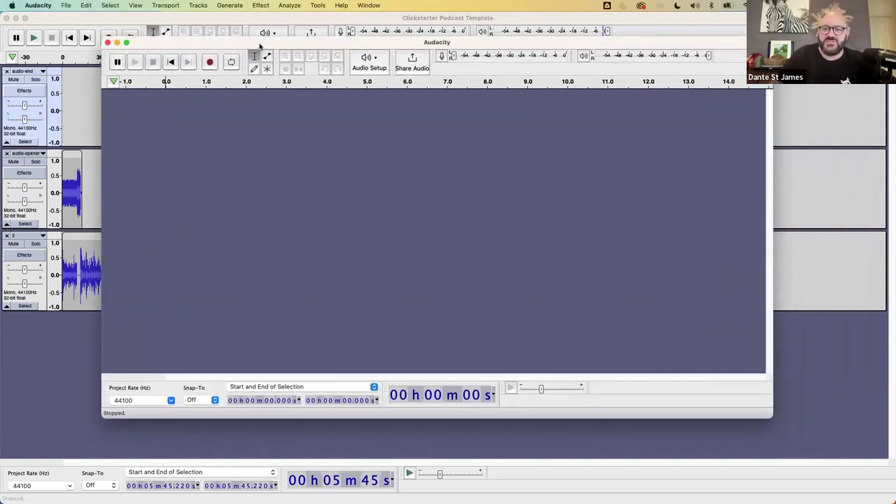
left_click(210, 63)
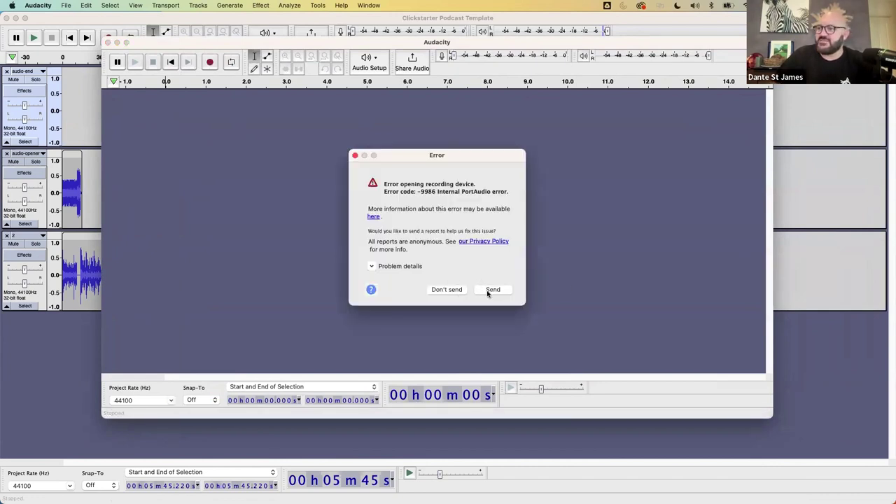
left_click(447, 289)
Review the playback and recording devices in the preferences, keep them as they are, and try to record again
left_click(42, 5)
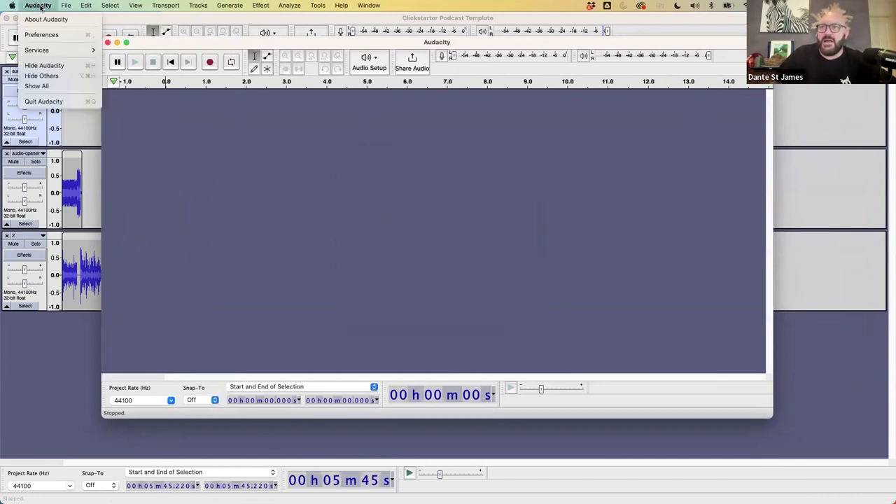
left_click(41, 35)
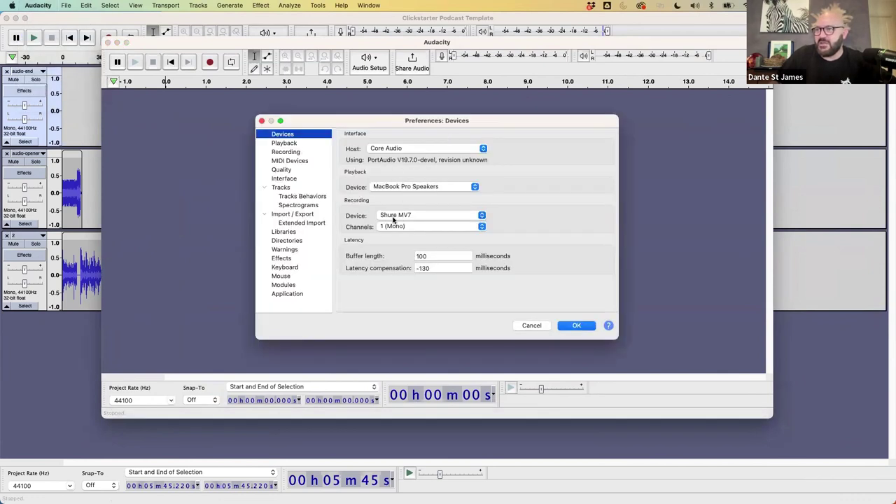
left_click(577, 326)
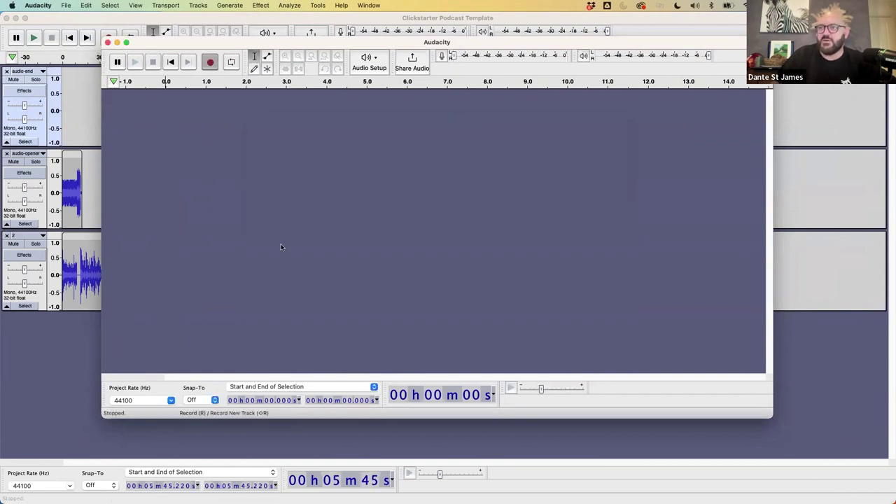
left_click(438, 288)
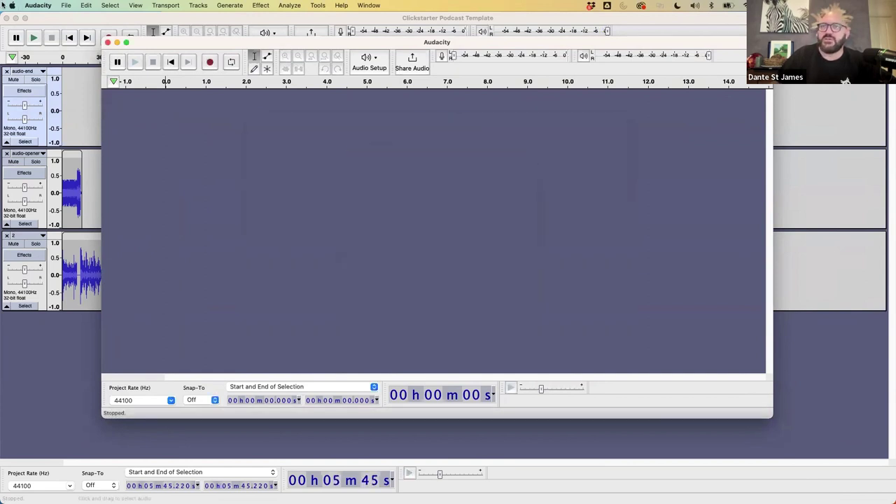
Close the empty project and quit Audacity without saving the changes to Clickstarter Podcast Template
left_click(40, 18)
left_click(36, 6)
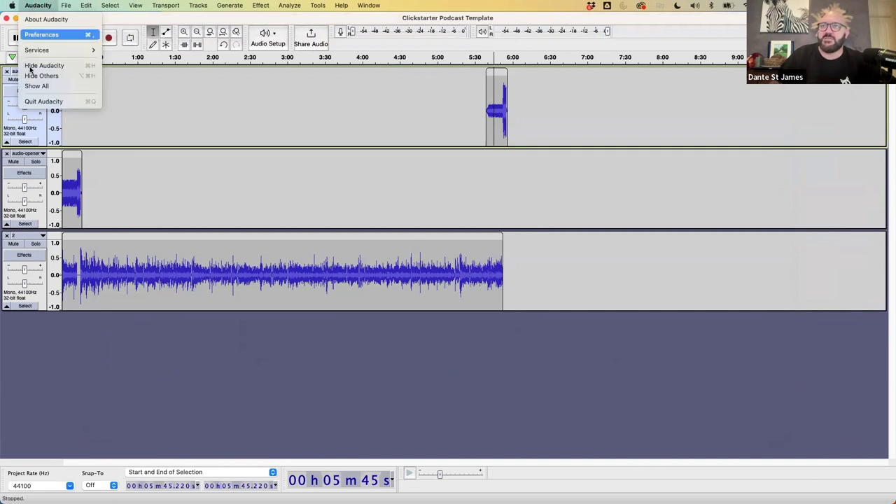
left_click(30, 104)
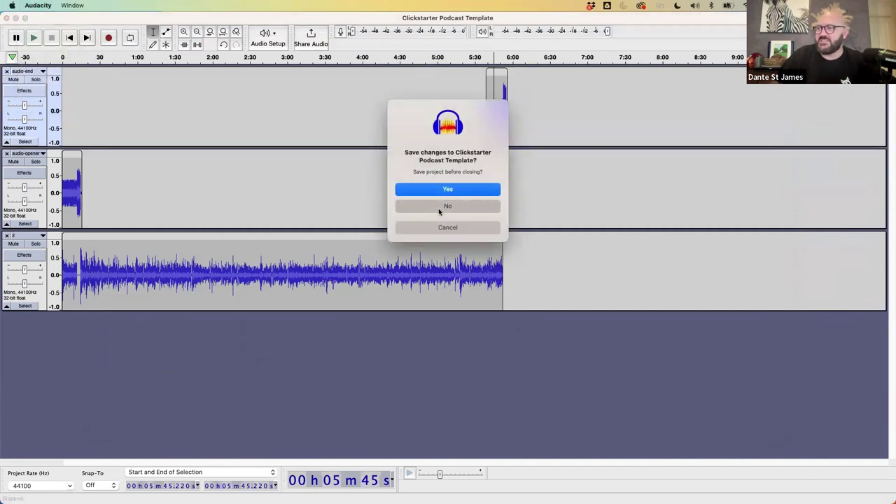
left_click(438, 208)
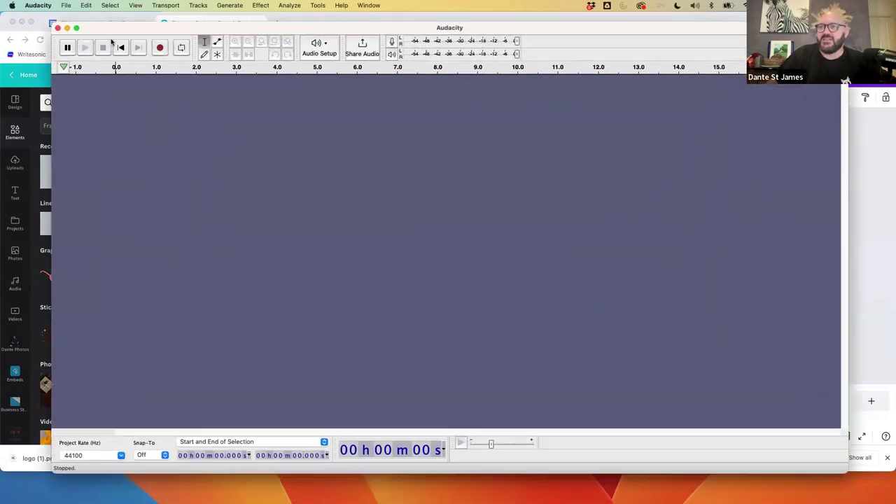
Record a voice clip of about 8 seconds in a new project, select all of it and play it back
left_click(109, 39)
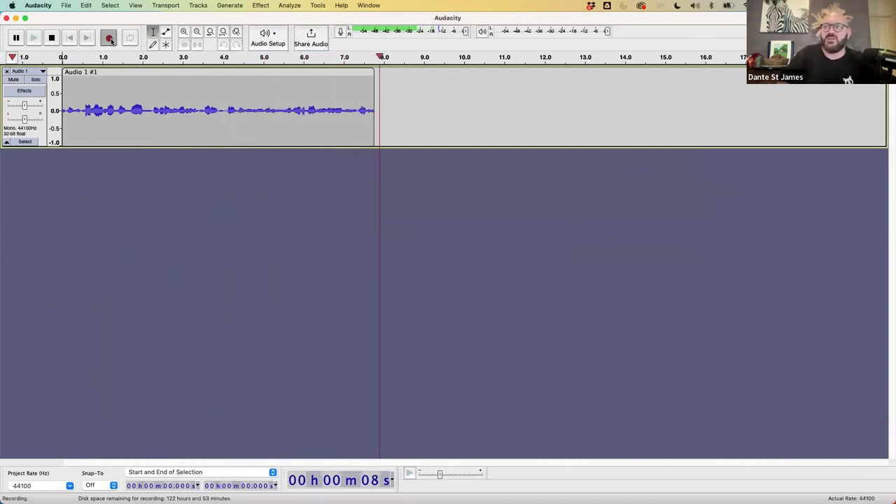
key("space")
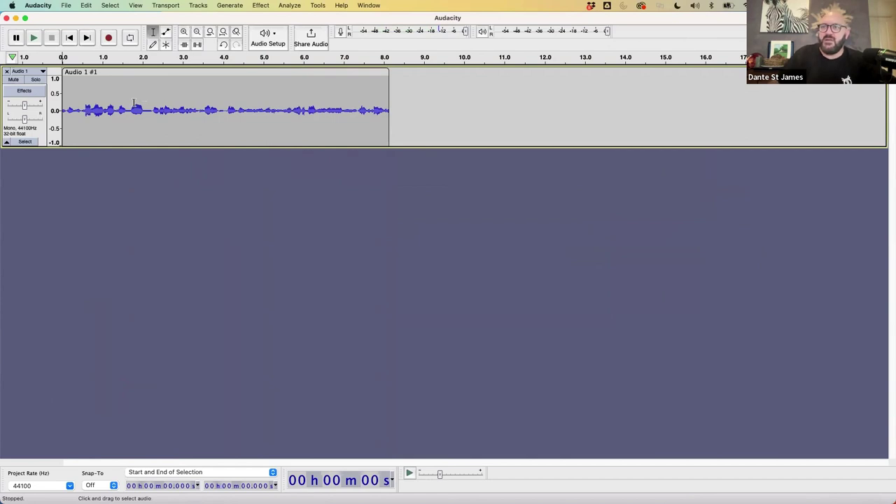
key("super+a")
key("space")
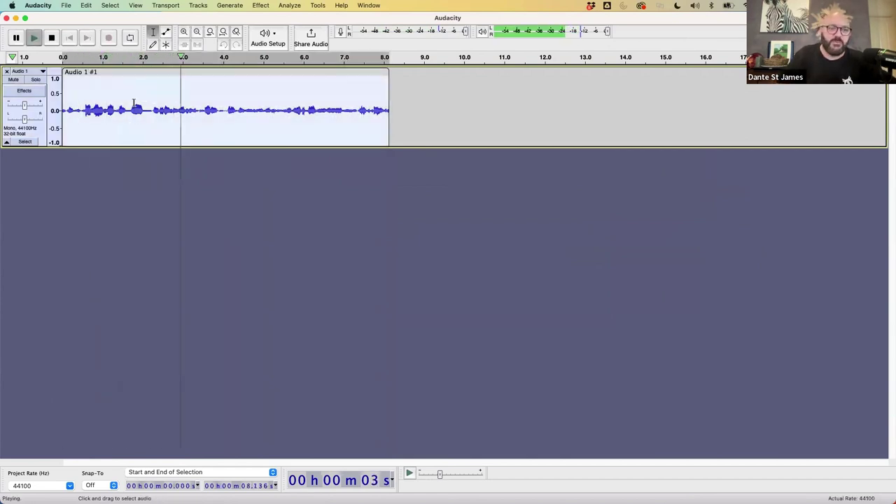
key("space")
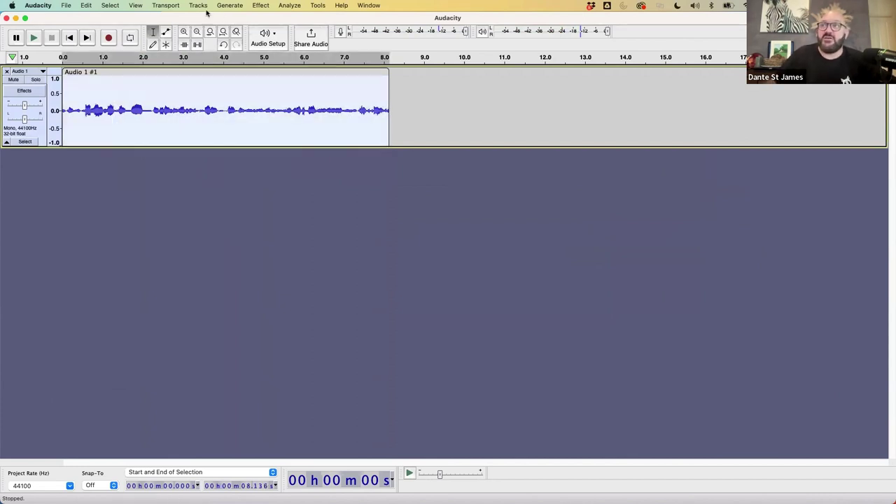
Apply the Compressor effect with its existing settings to the whole voice clip and listen to the result
left_click(261, 5)
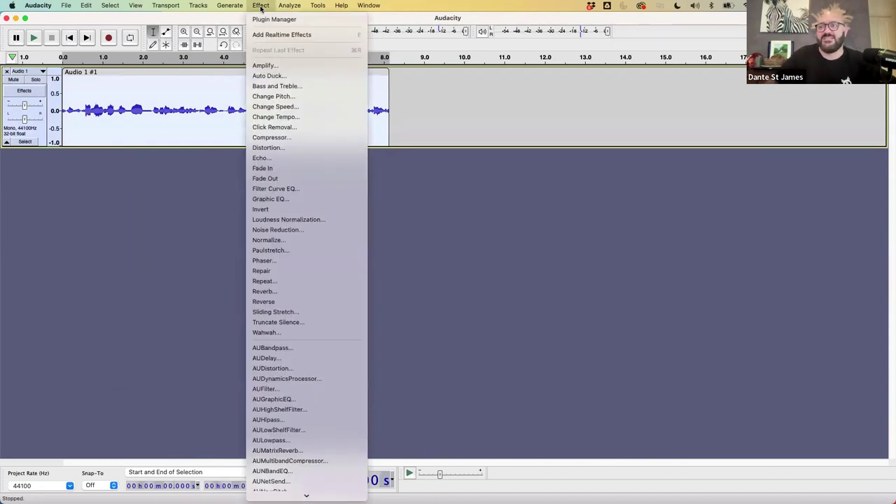
left_click(258, 137)
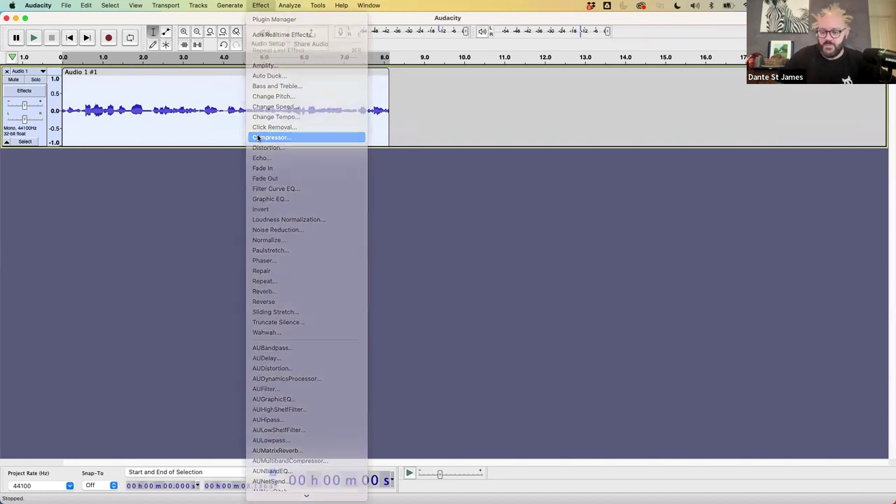
key("Return")
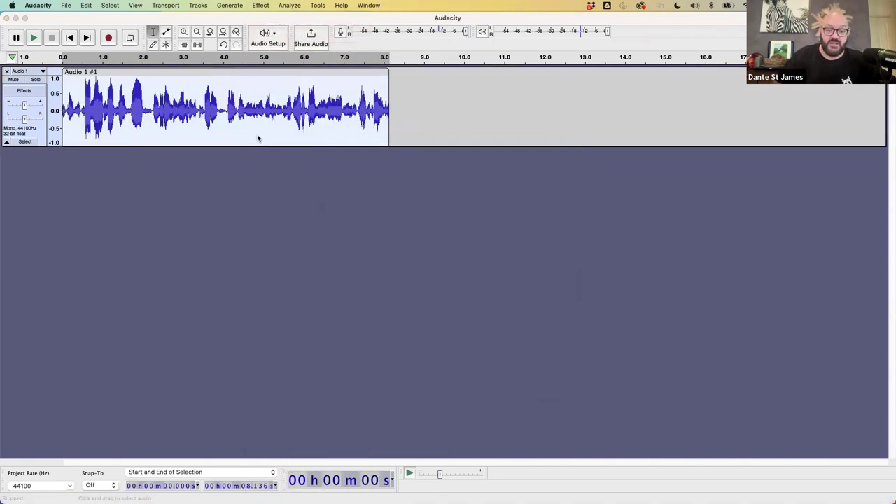
key("space")
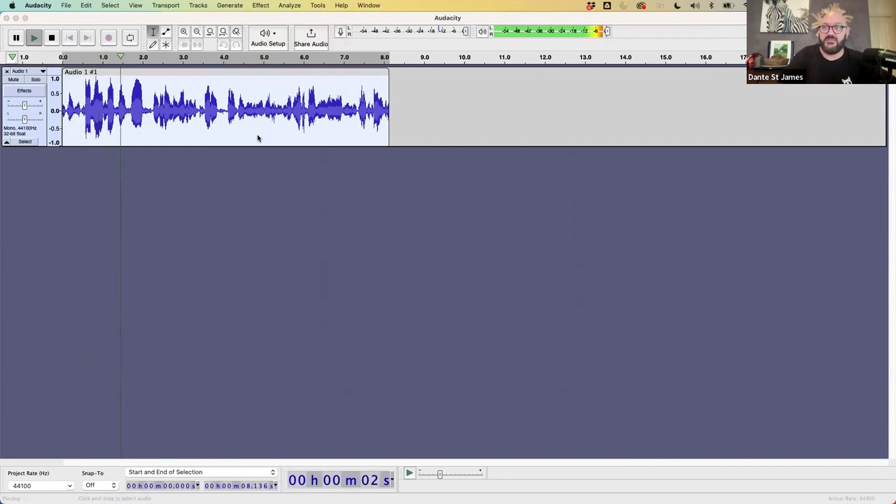
key("space")
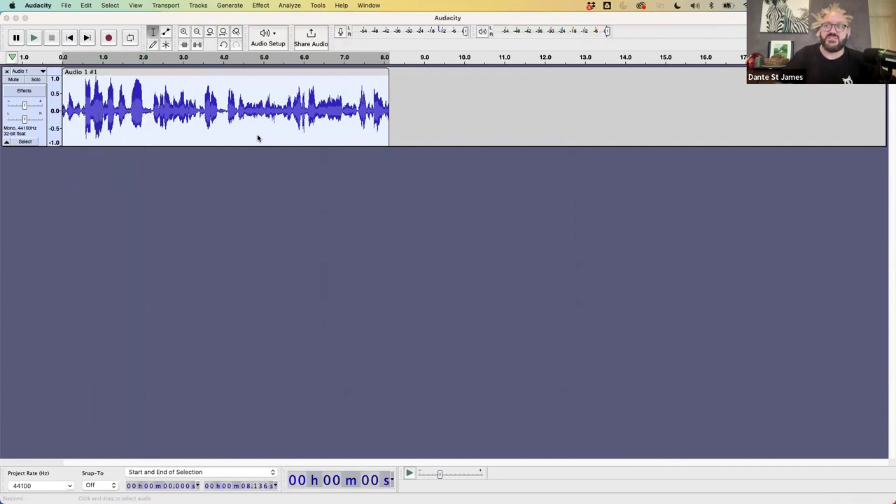
Apply the Amplify effect to the whole clip with an amplification of -3.0 dB
left_click(159, 111)
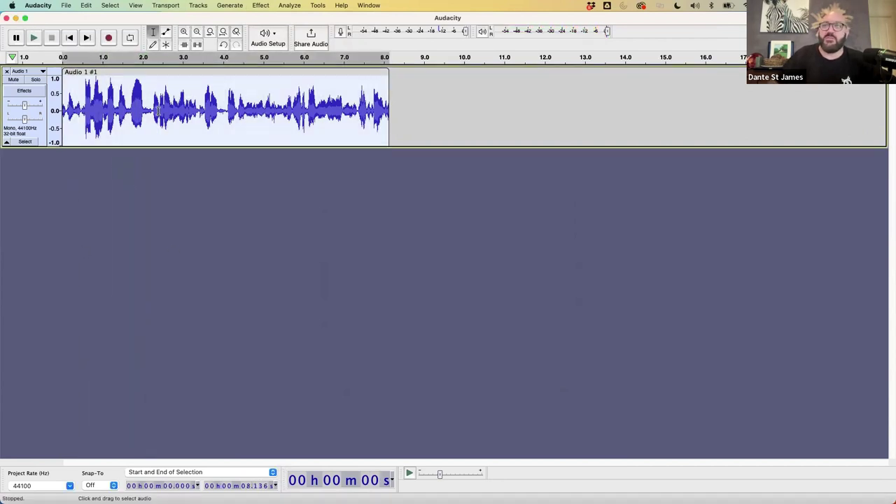
left_click(228, 7)
mouse_move(259, 7)
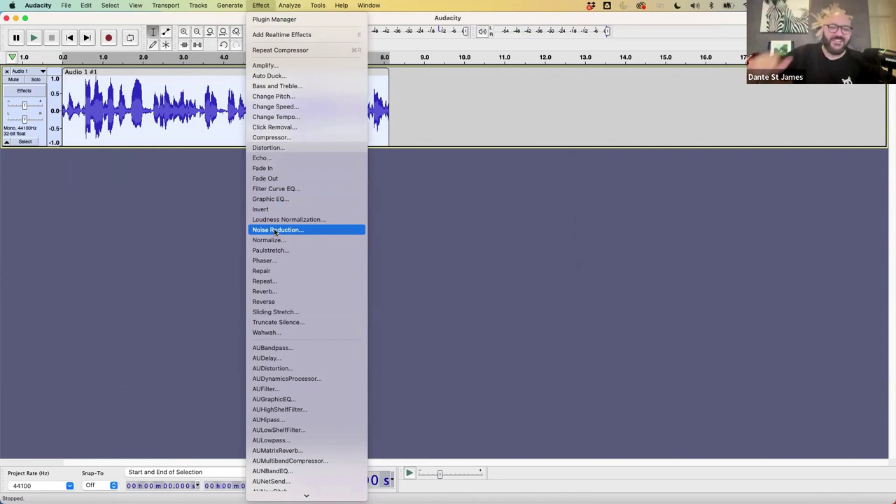
left_click(266, 65)
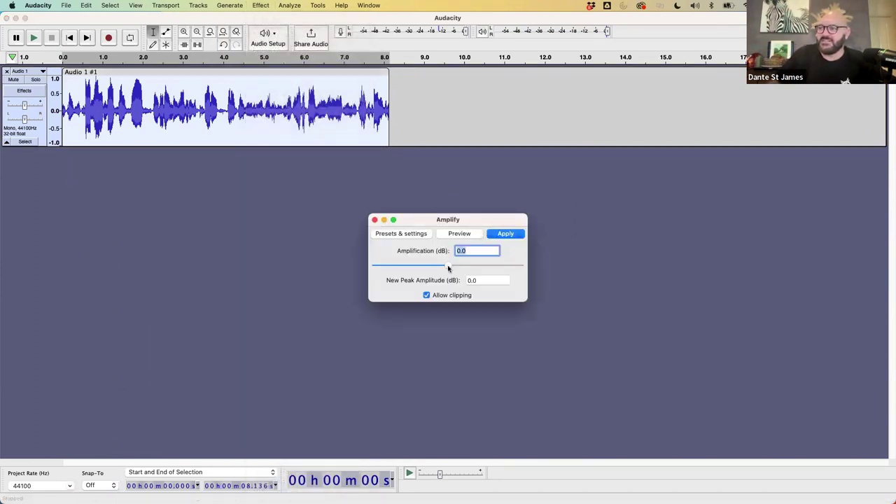
left_click_drag(448, 266, 442, 268)
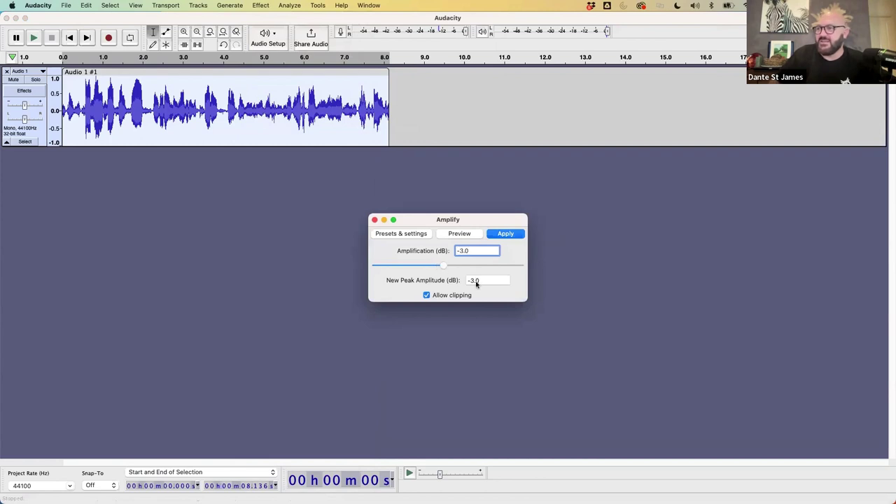
left_click(504, 234)
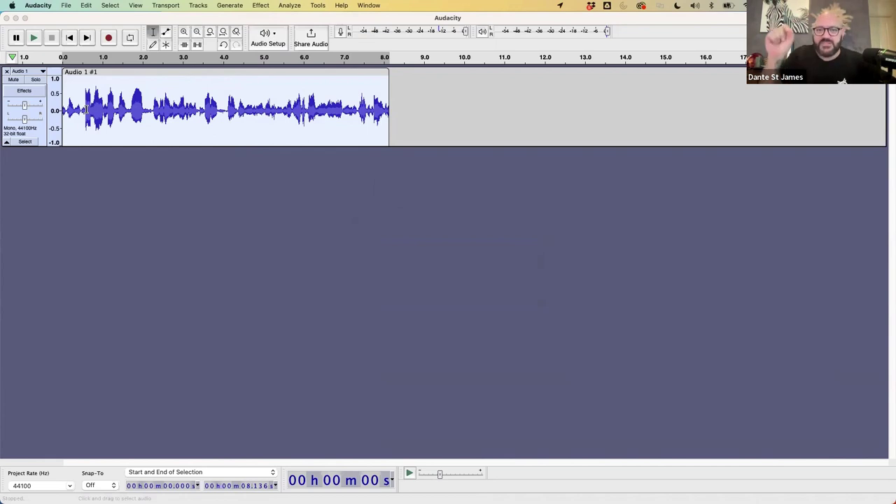
Reopen the recent project Clickstarter Podcast Template.aup
left_click(66, 5)
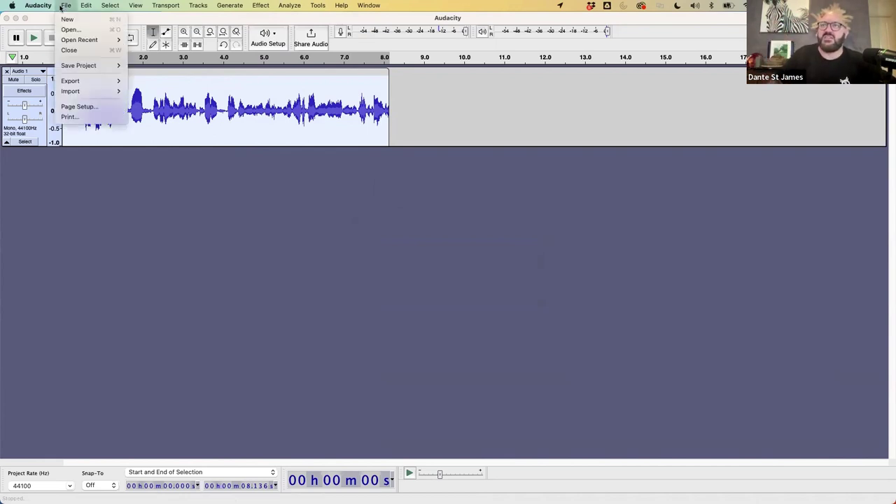
mouse_move(81, 42)
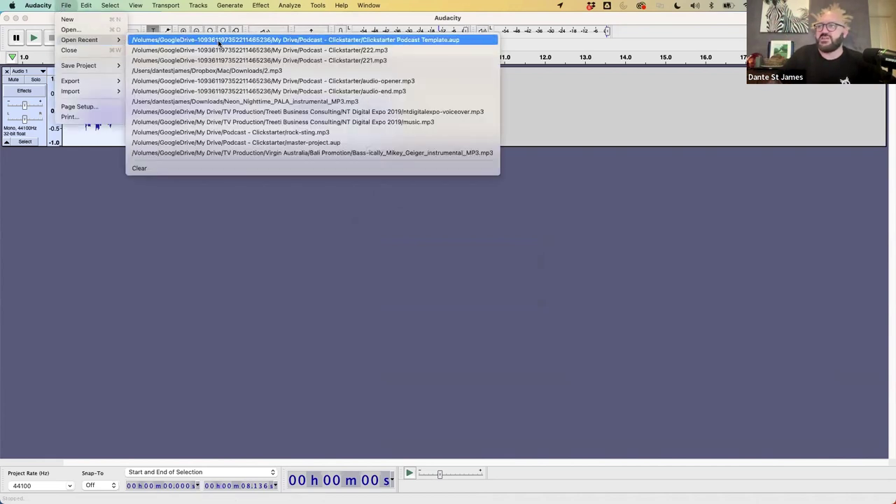
left_click(220, 40)
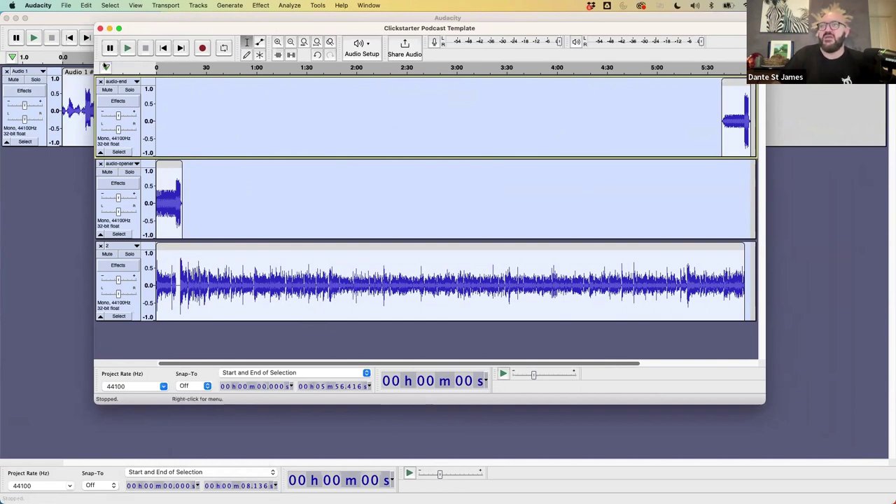
left_click(67, 6)
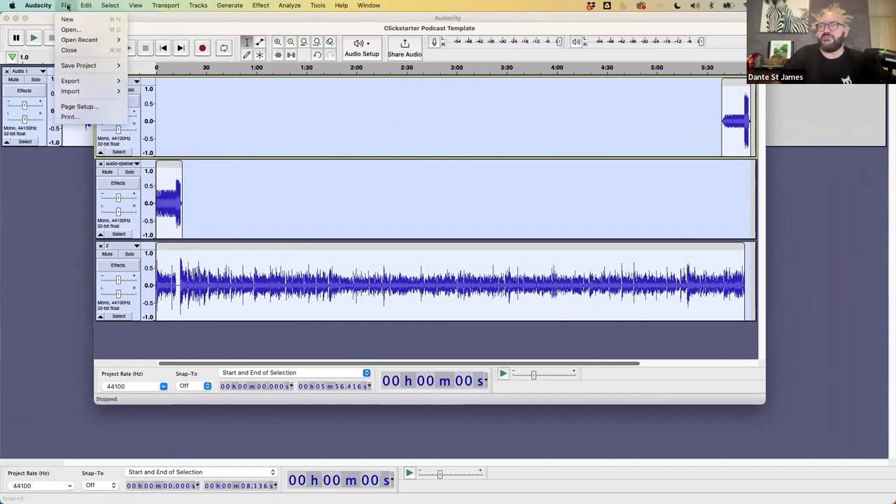
mouse_move(86, 80)
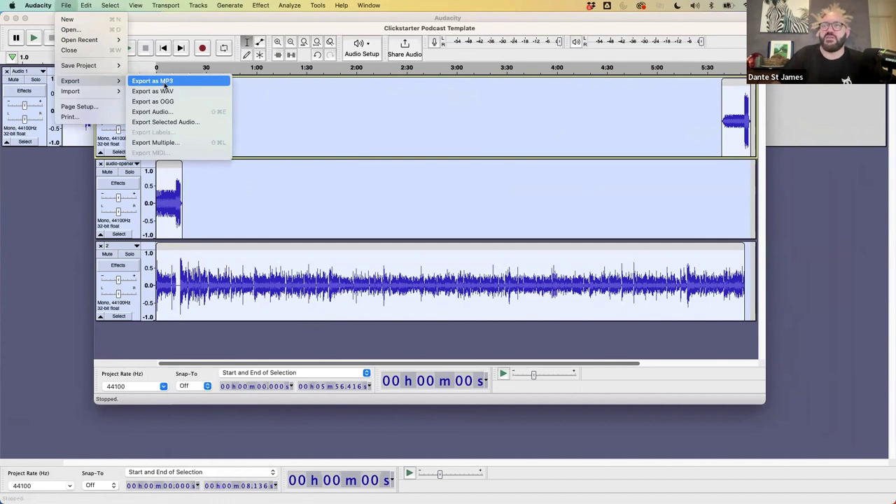
left_click(282, 92)
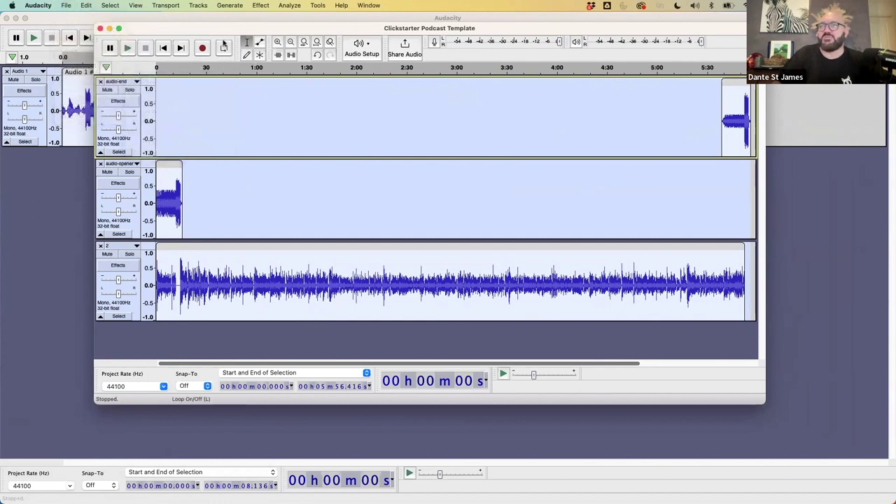
Mix and render the podcast template's selected audio-end, audio-opener and 2 tracks
left_click(198, 5)
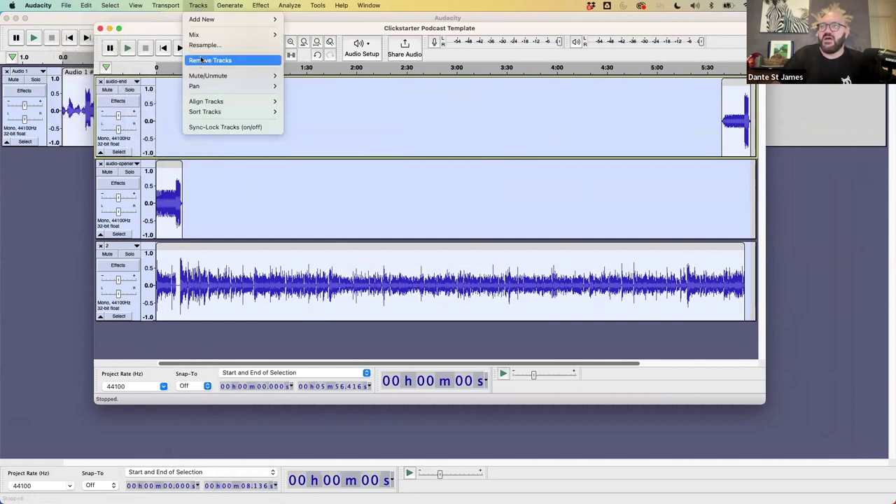
mouse_move(203, 34)
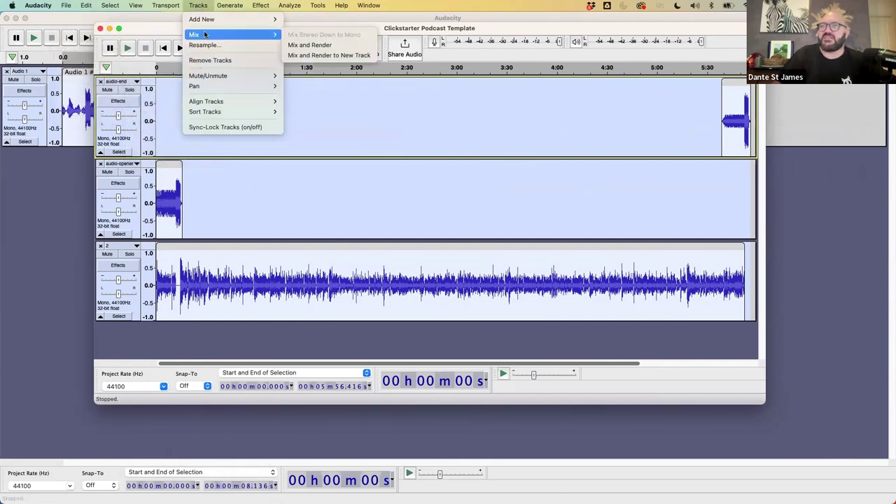
left_click(311, 47)
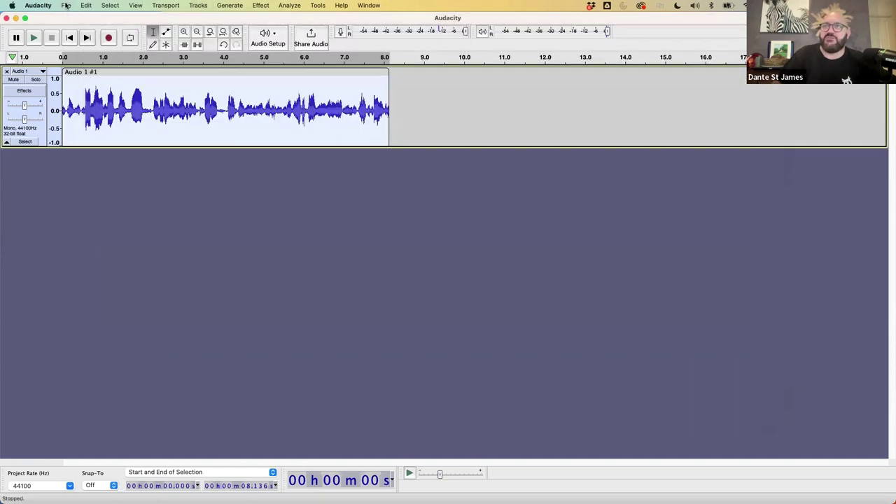
left_click(66, 5)
mouse_move(84, 81)
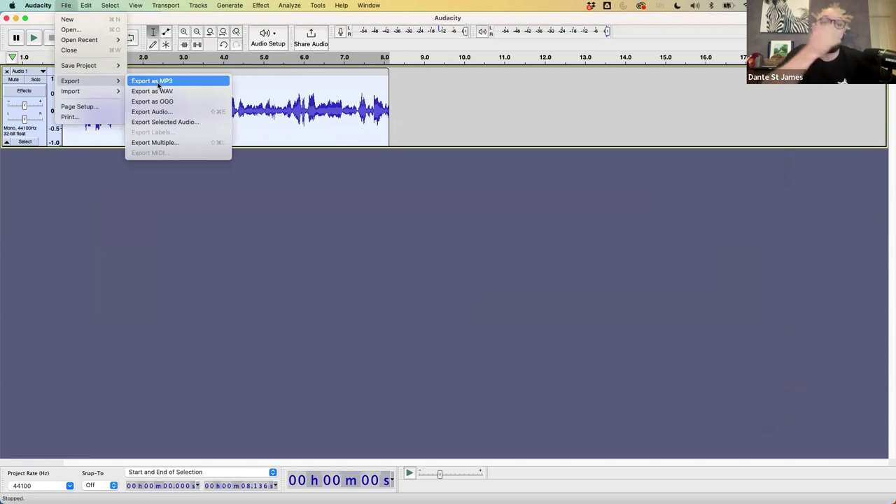
left_click(158, 82)
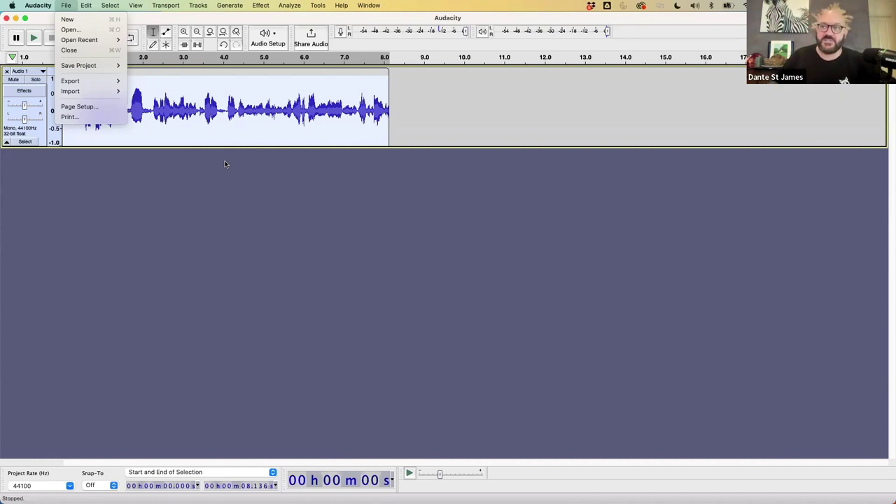
left_click(221, 111)
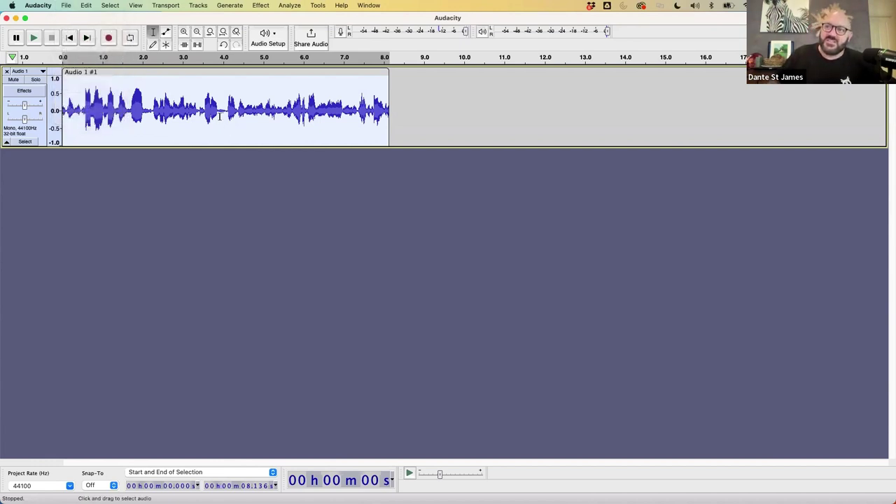
Select the pause in the voice clip from about 3.89 s to 4.08 s and replace it with generated silence of the same duration
left_click_drag(220, 111, 227, 113)
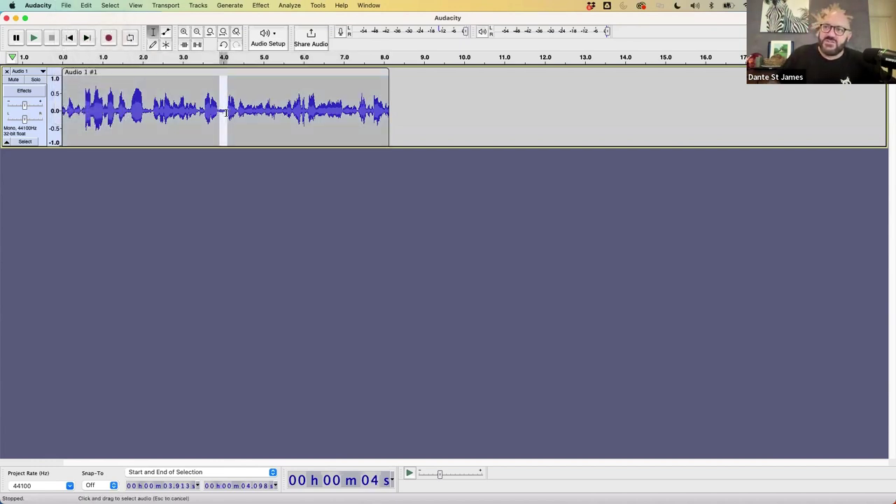
left_click(220, 111)
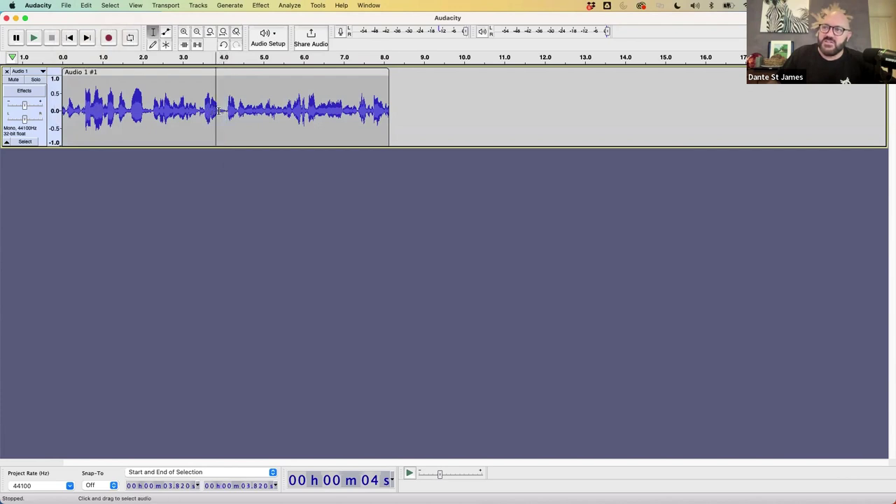
left_click_drag(220, 110, 225, 111)
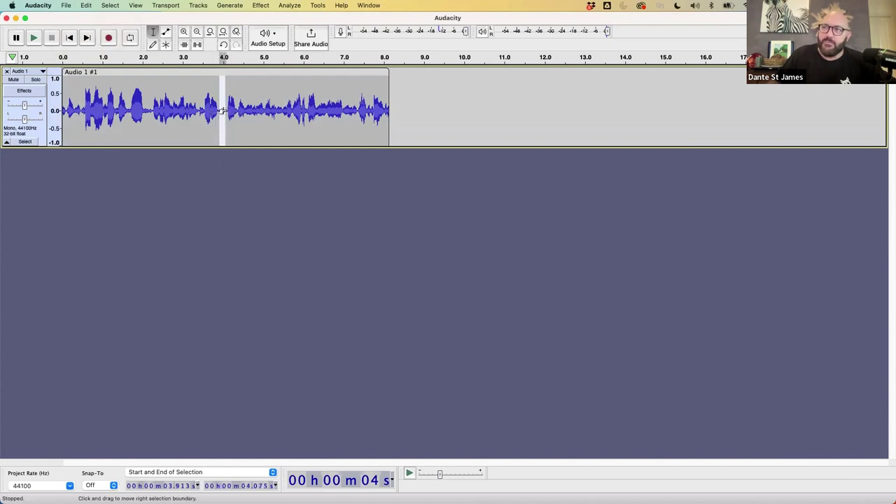
left_click(214, 111)
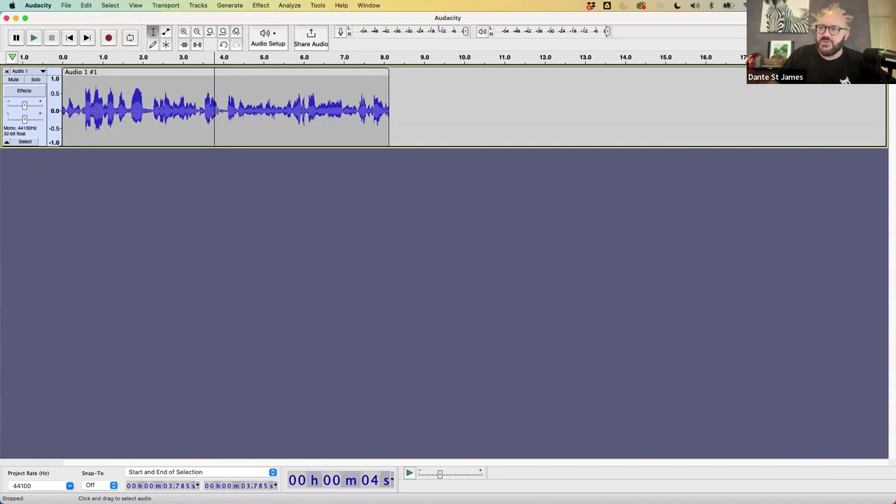
left_click_drag(218, 110, 226, 110)
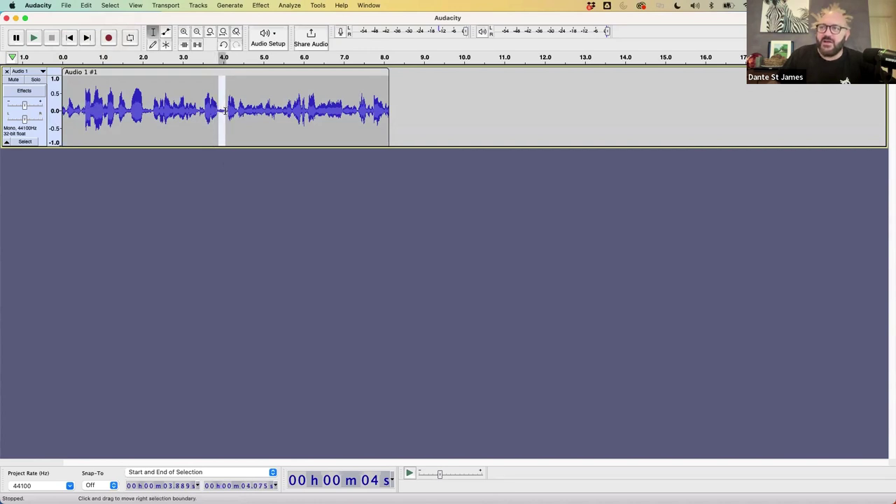
left_click(219, 4)
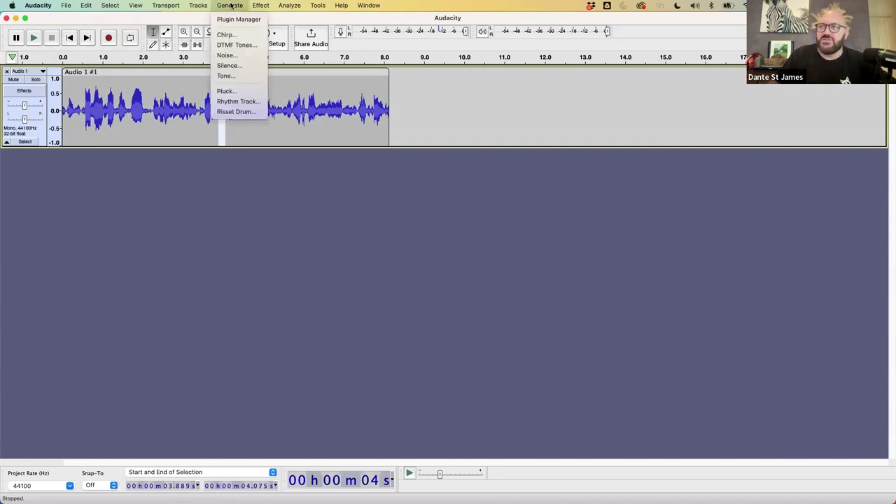
left_click(240, 67)
left_click(506, 241)
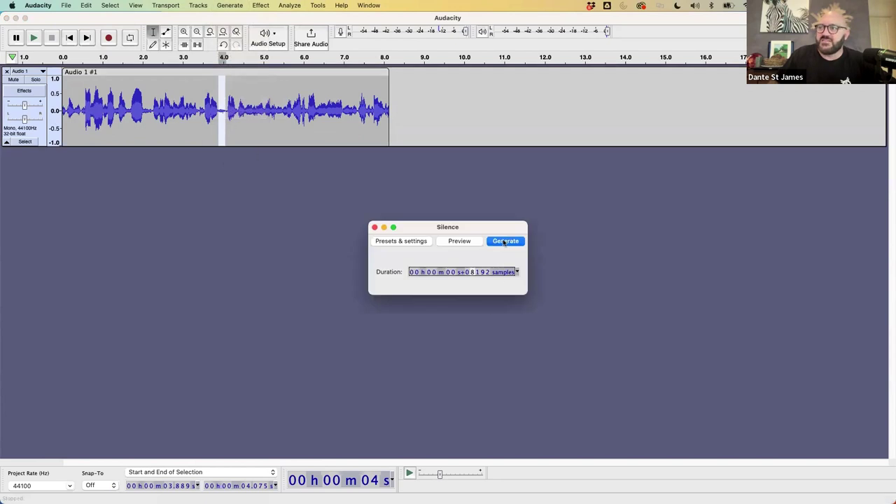
Delete the stretch of silence between about 3.92 s and 4.05 s from the voice clip
left_click(210, 107)
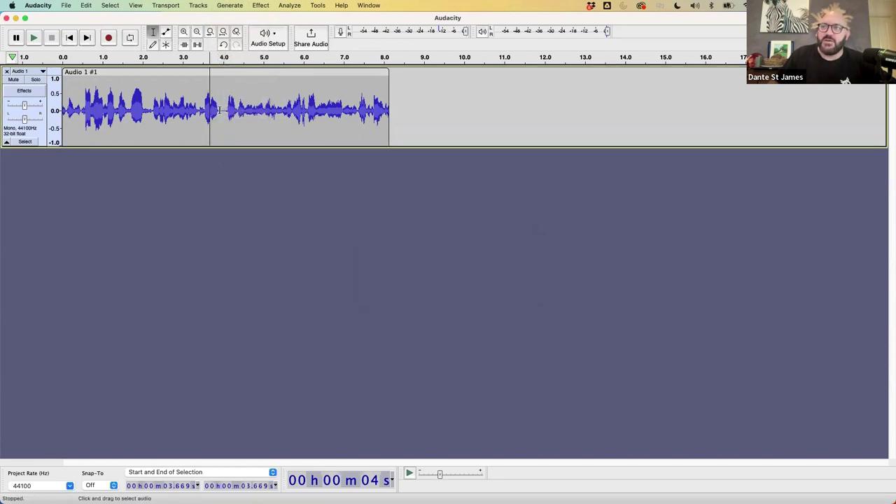
left_click(220, 110)
left_click_drag(220, 110, 225, 111)
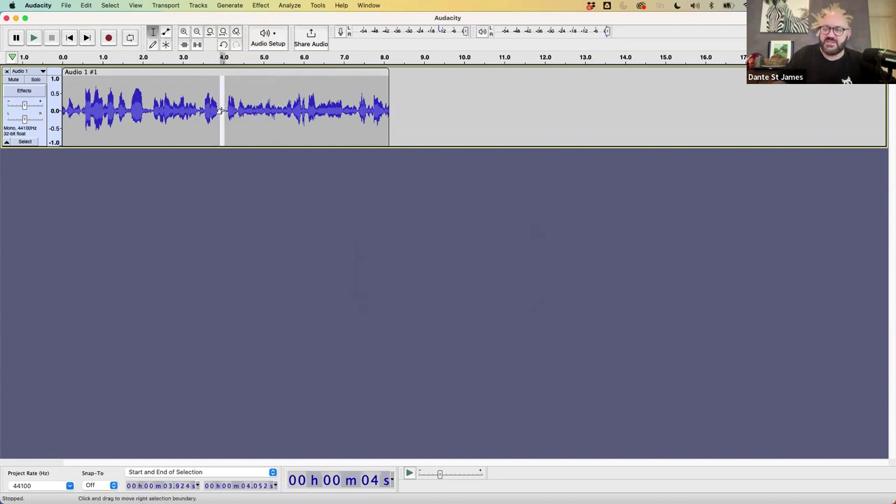
key("Delete")
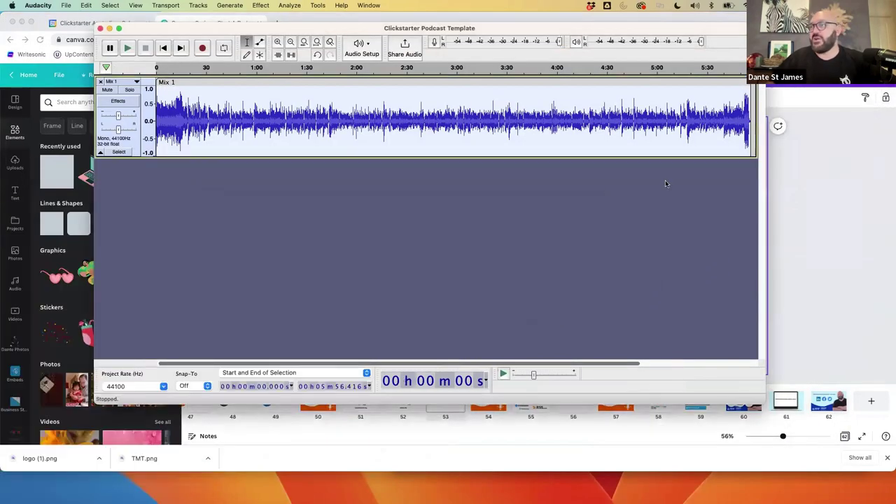
Switch to the Canva presentation in Chrome and present it as Standard type starting from slide 54, Distribution
key("super+Tab")
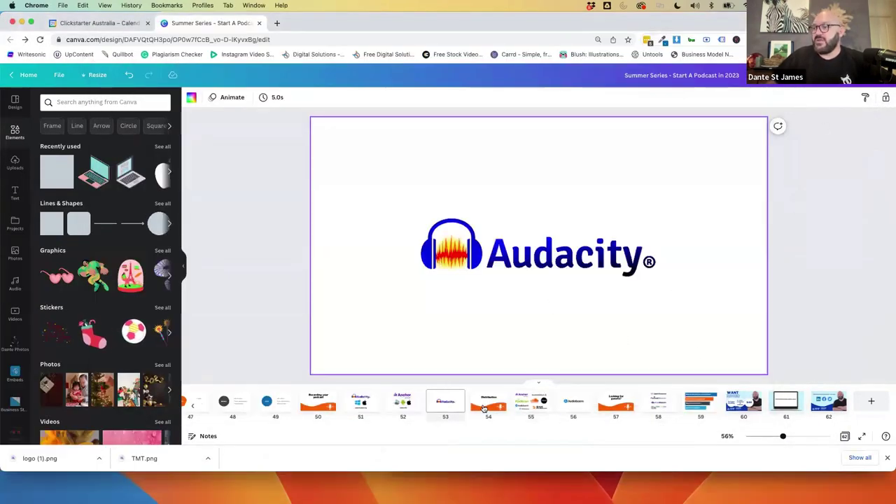
left_click(483, 406)
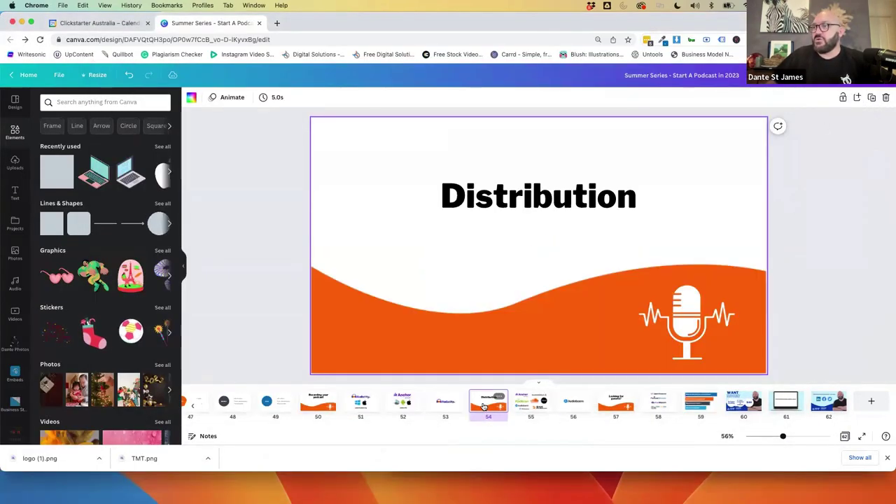
left_click(830, 75)
left_click(800, 155)
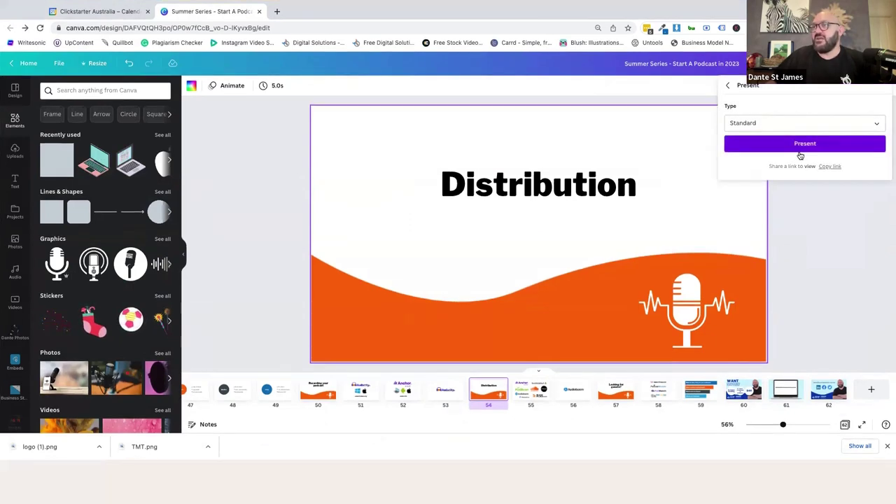